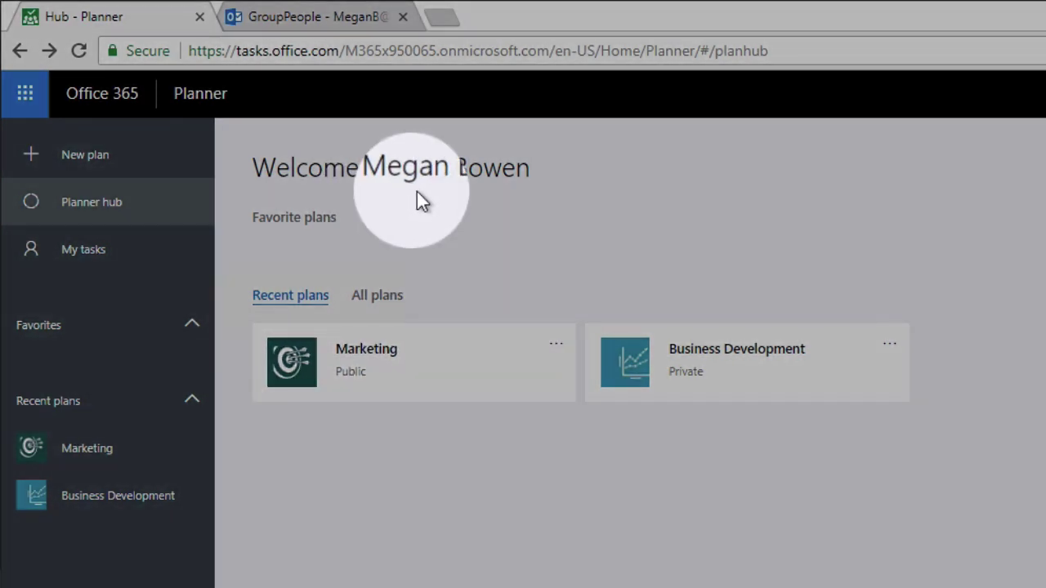
Step: Open the Marketing plan and bring up its 'Add plan to Outlook calendar' iCalendar feed settings
left_click(336, 23)
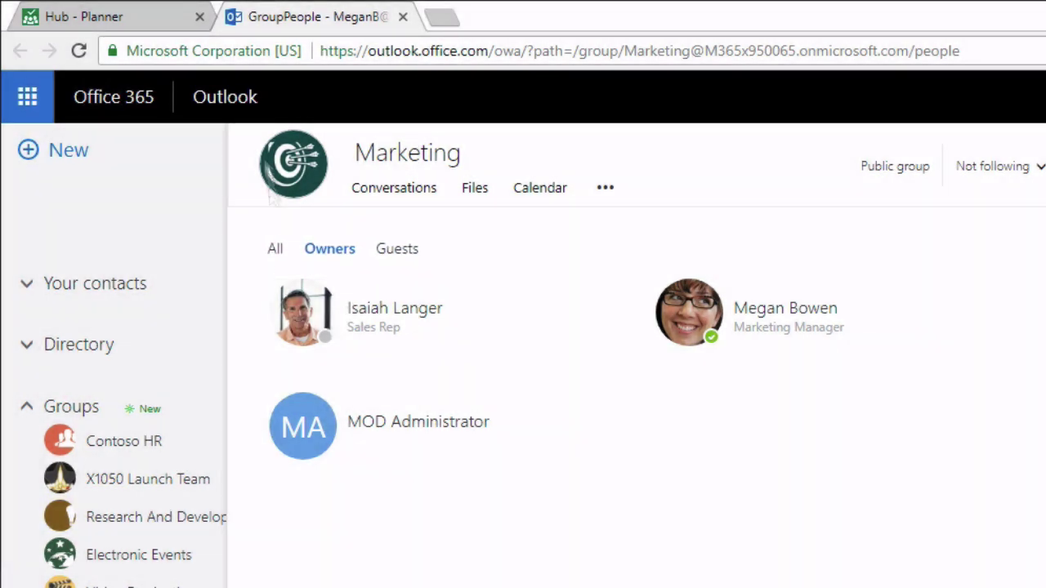
left_click(133, 24)
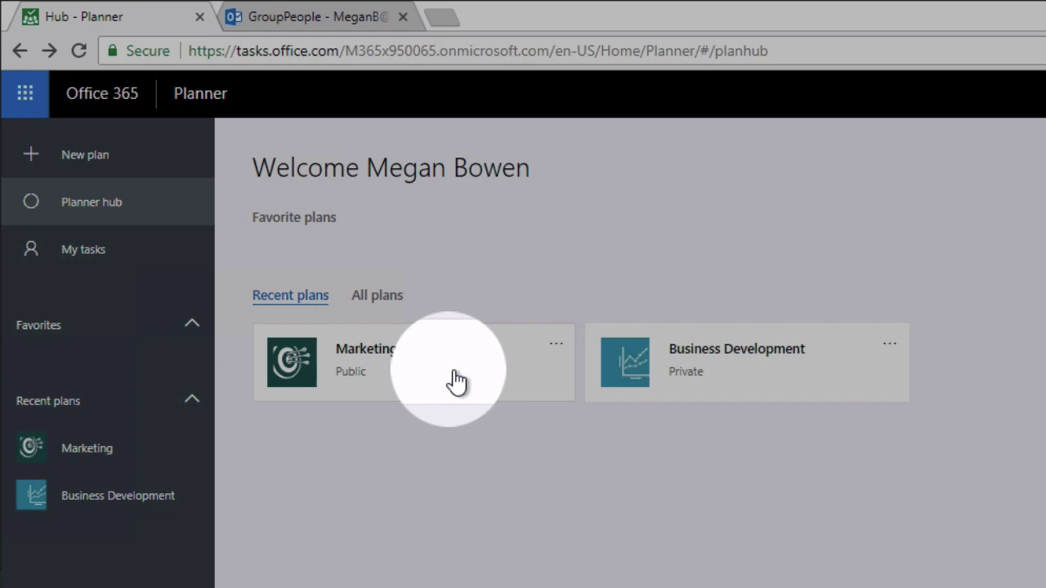
left_click(454, 376)
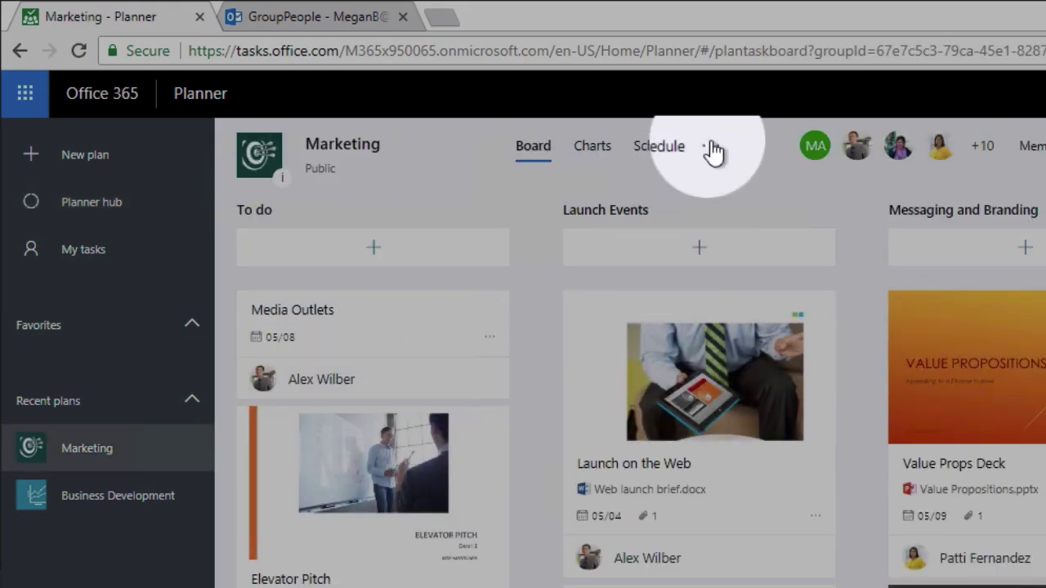
left_click(708, 148)
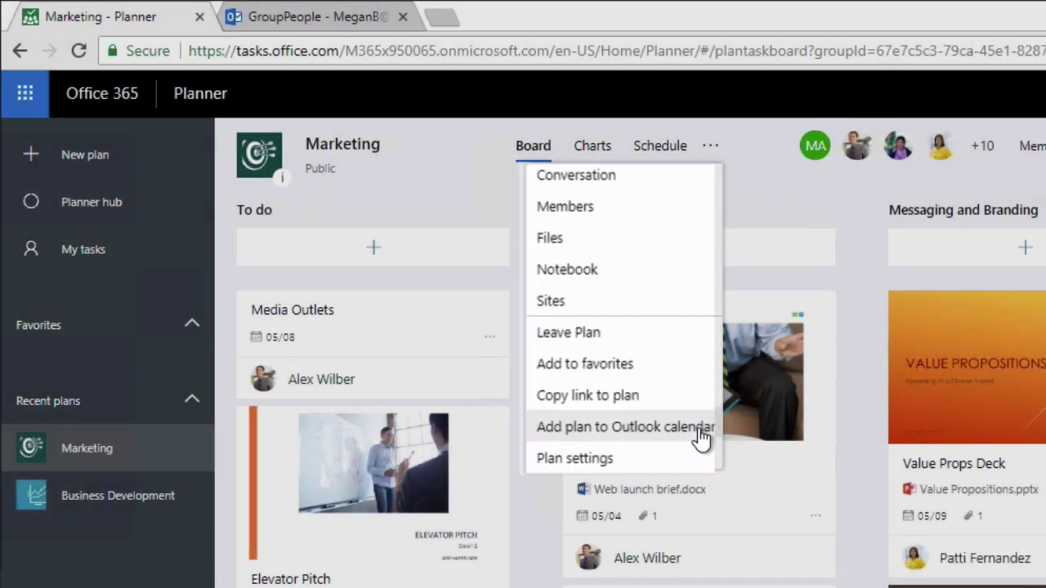
left_click(703, 434)
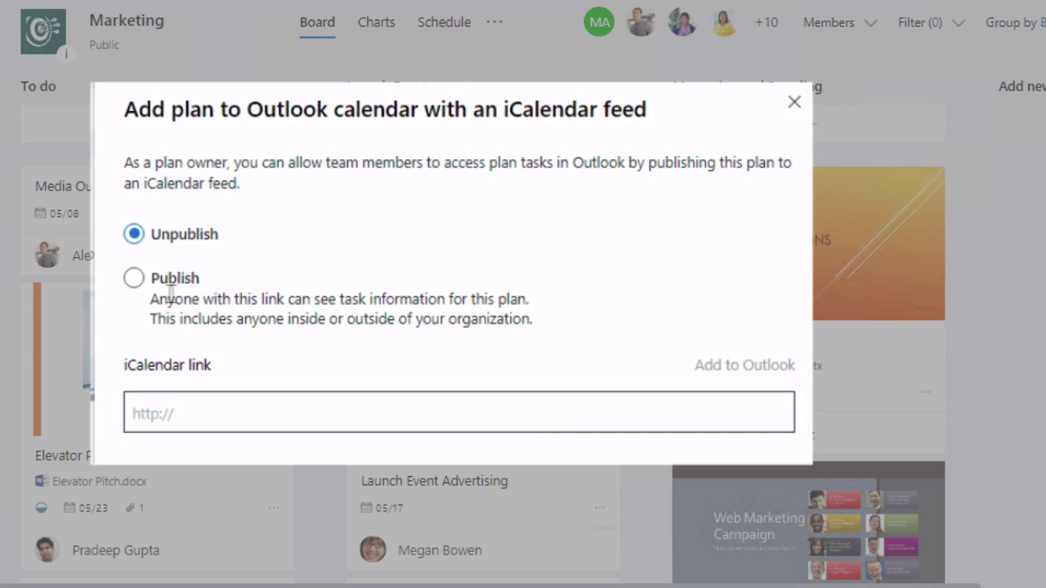
Step: Switch the Marketing plan's iCalendar feed from Unpublish to Publish
left_click(135, 280)
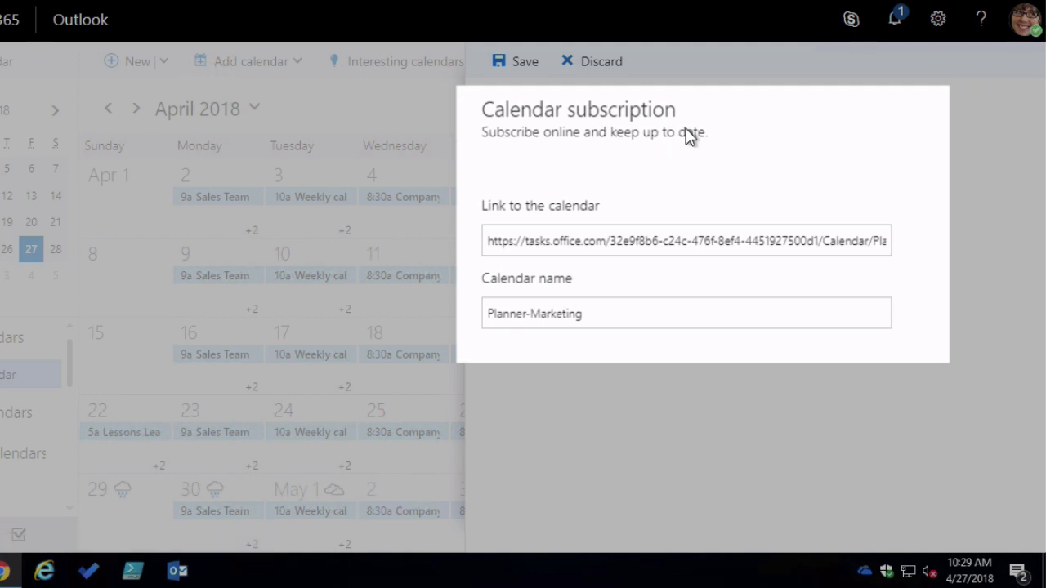
Step: Confirm the feed link and the Planner-Marketing calendar name, then save the subscription
left_click(527, 242)
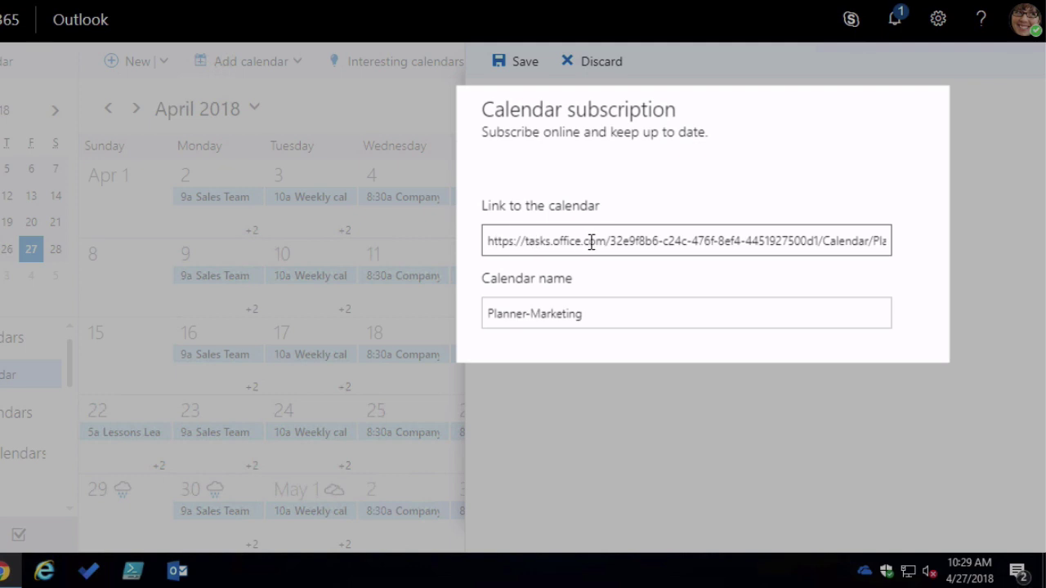
left_click(506, 319)
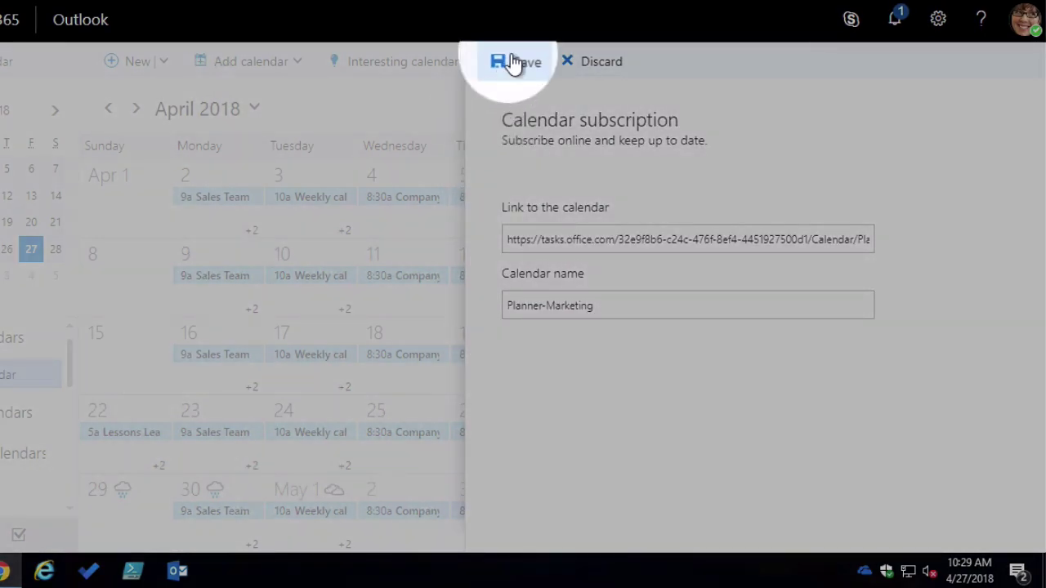
left_click(511, 59)
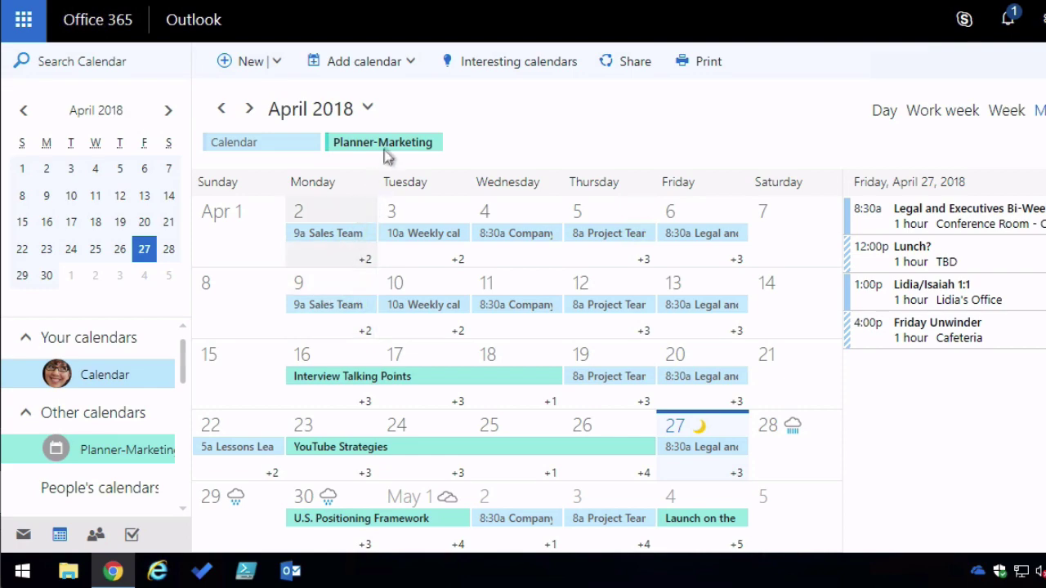
Step: Color the Planner-Marketing calendar pink and launch desktop Outlook
mouse_move(381, 147)
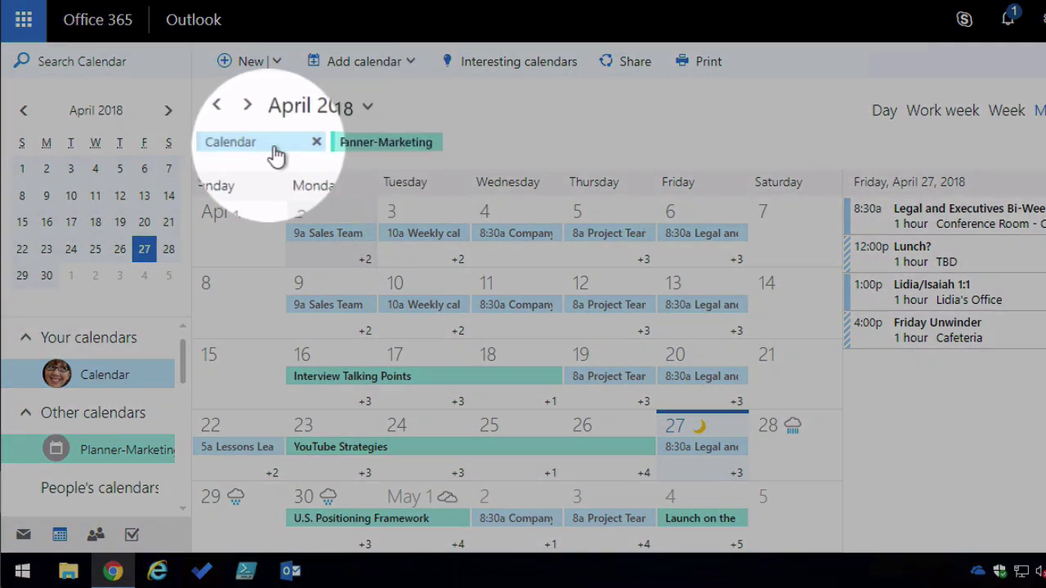
mouse_move(293, 152)
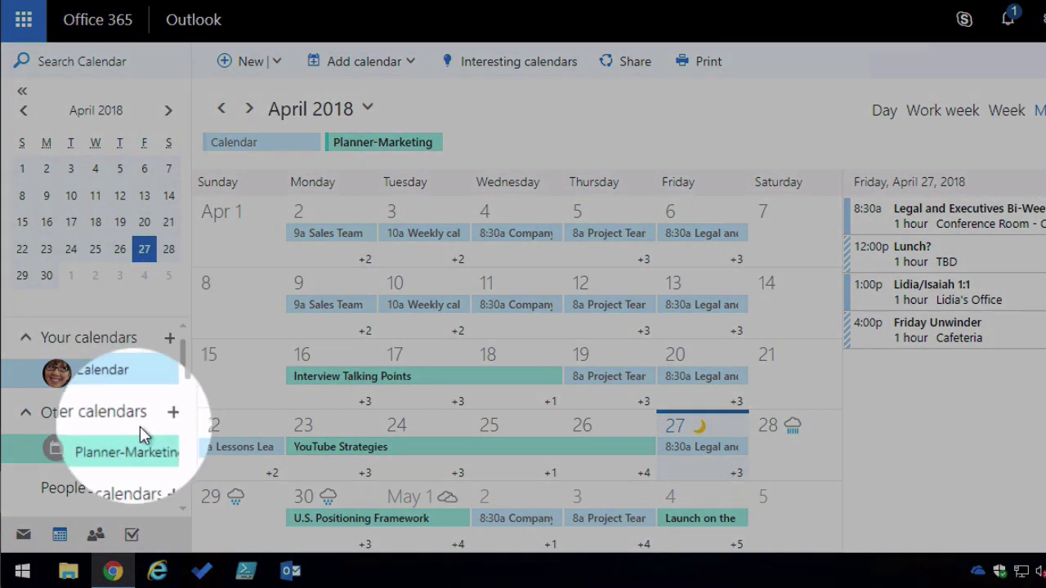
right_click(118, 460)
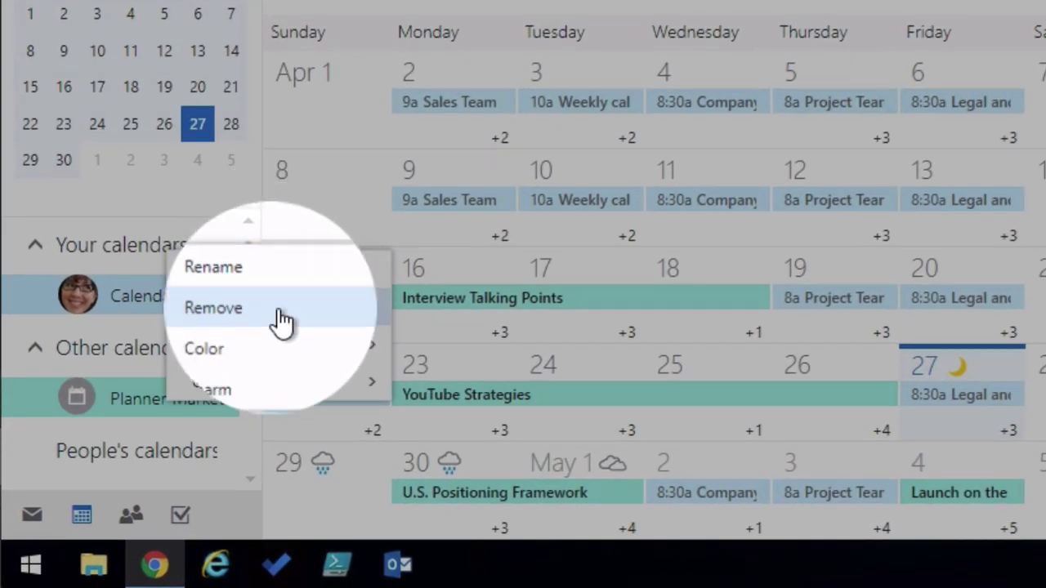
mouse_move(282, 350)
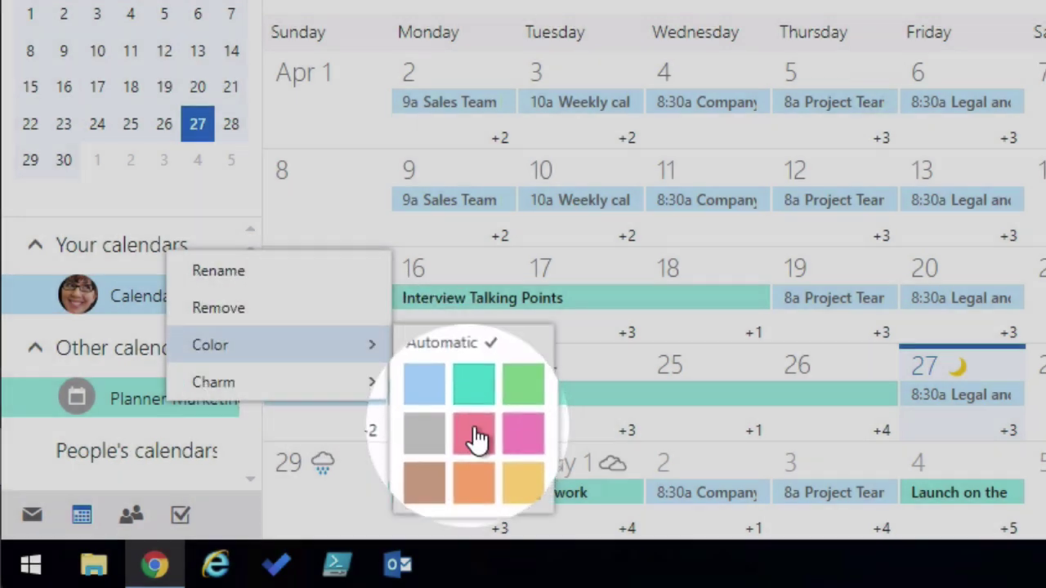
left_click(477, 439)
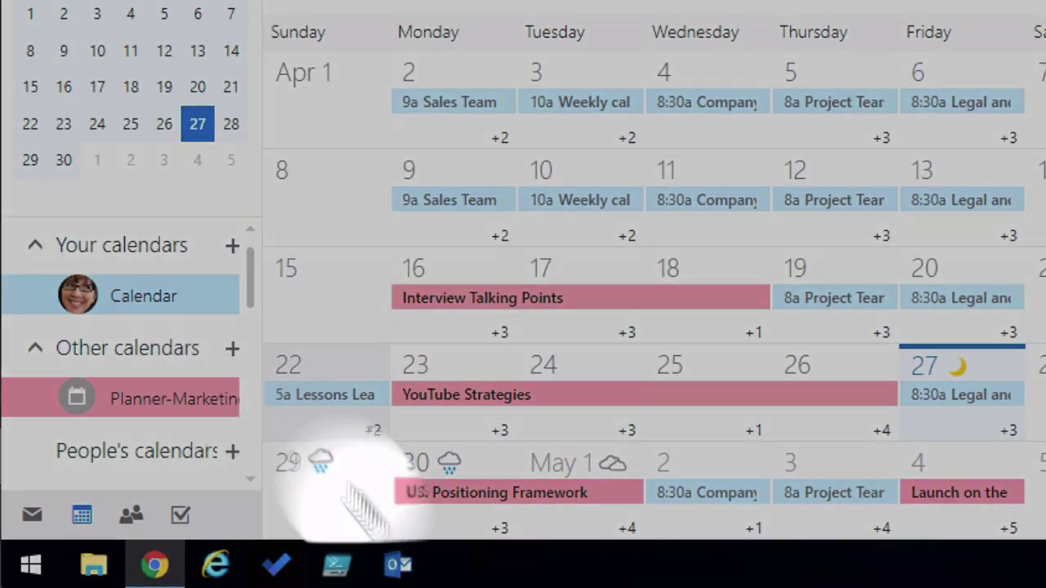
left_click(401, 565)
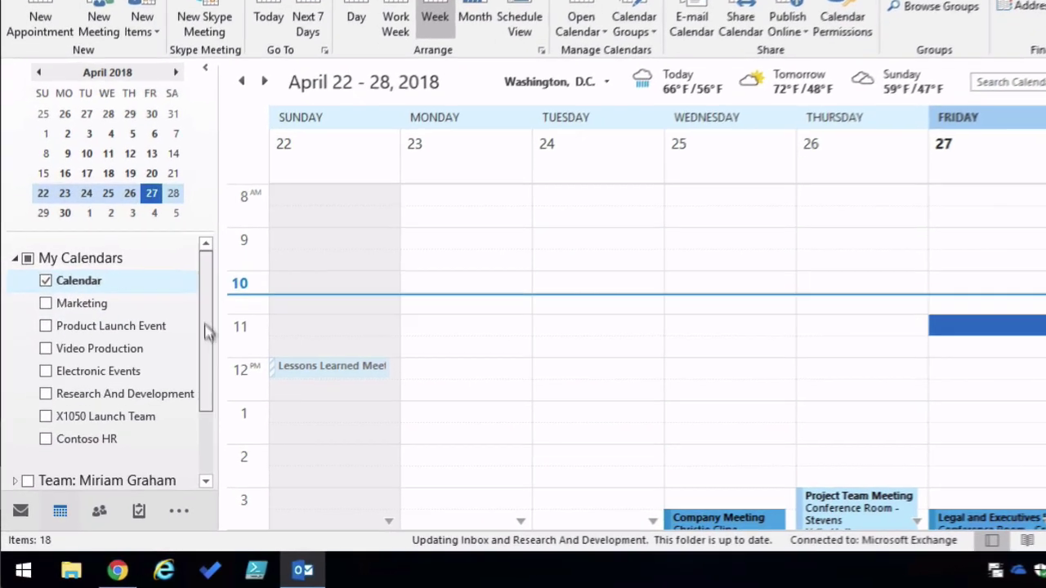
Step: Turn on the Planner-Marketing calendar and overlay it onto the main Calendar
left_click_drag(191, 321, 187, 435)
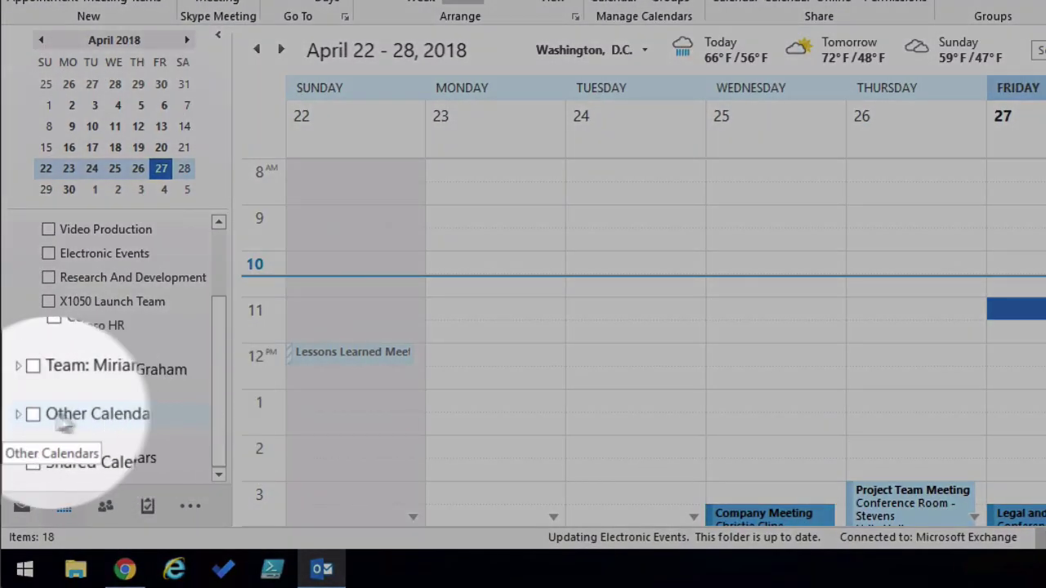
left_click(25, 415)
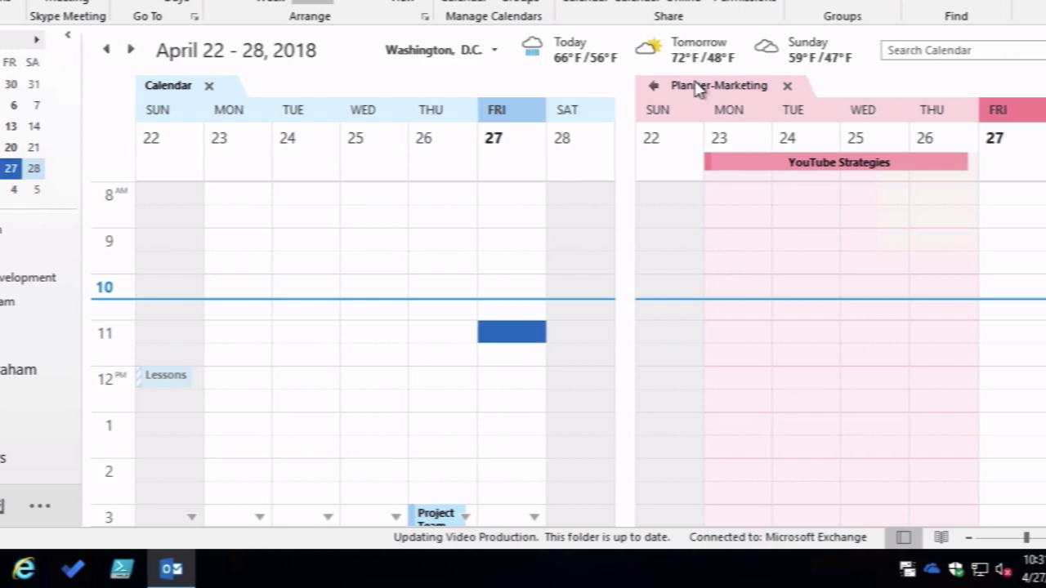
left_click_drag(848, 90, 903, 82)
left_click_drag(675, 80, 656, 65)
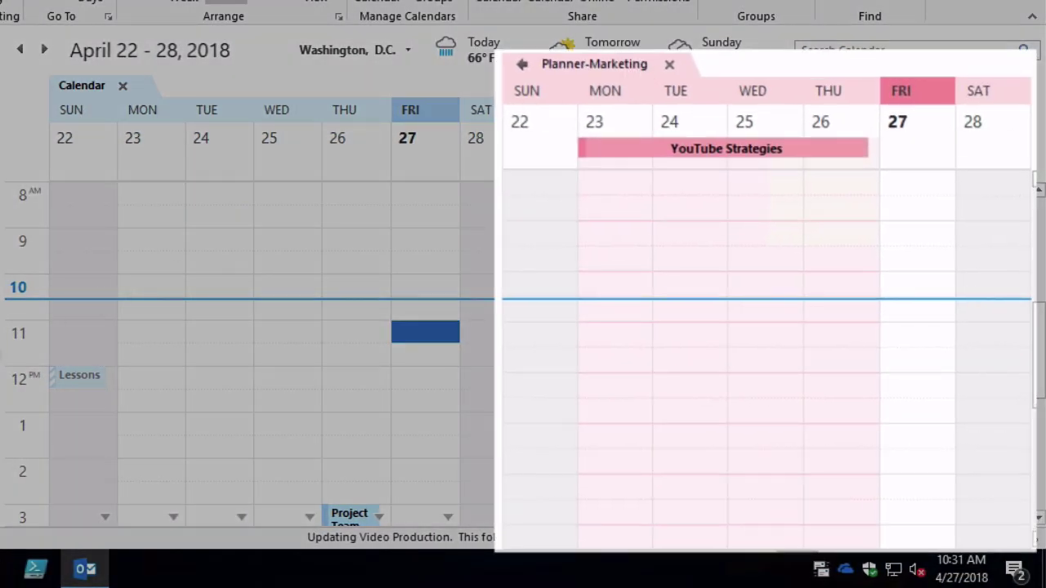
left_click_drag(554, 124, 511, 170)
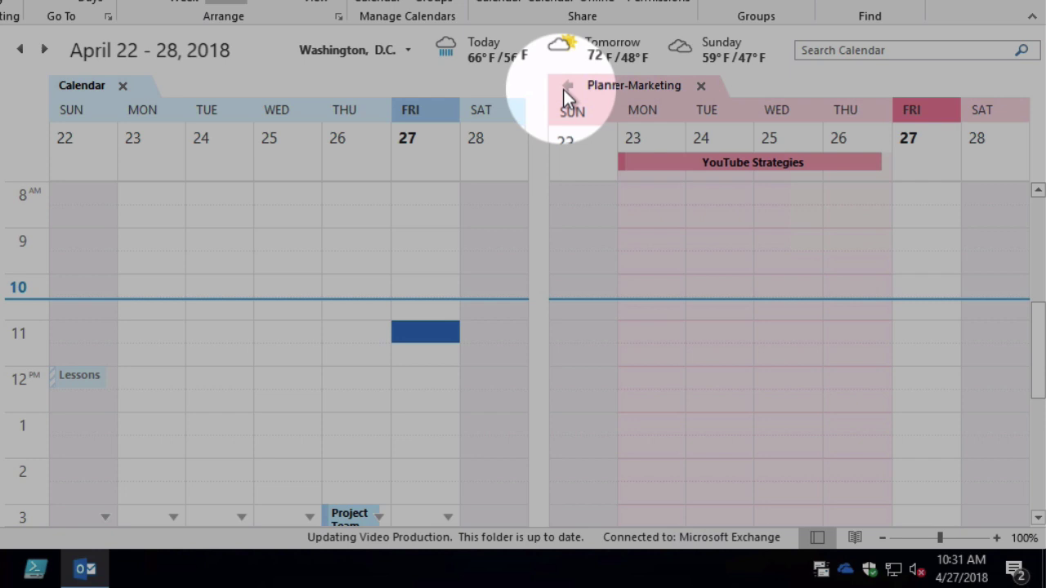
left_click(567, 86)
left_click(567, 86)
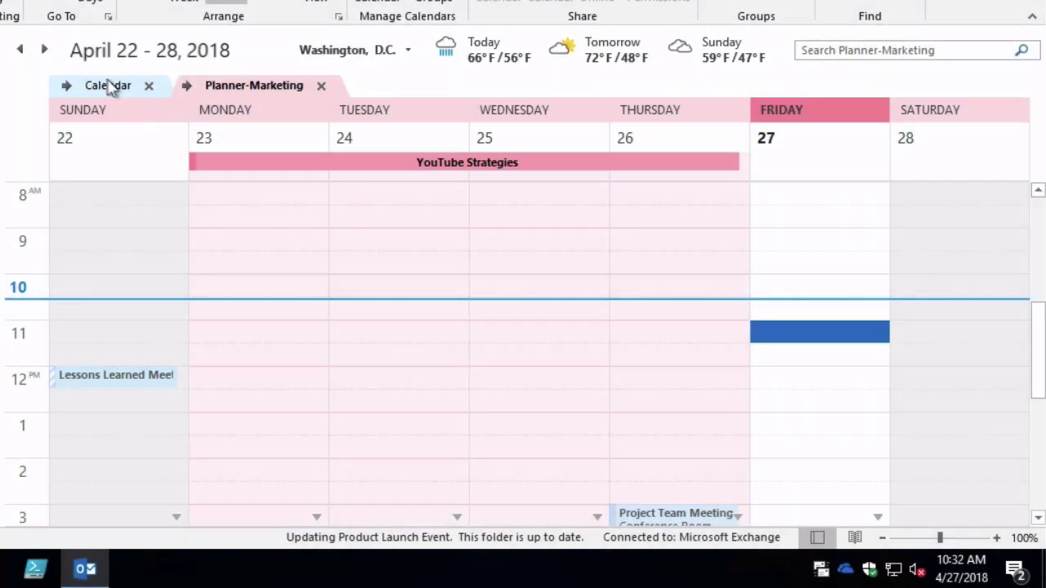
Step: Page ahead one week, then return to the April 22–28 week
left_click(50, 49)
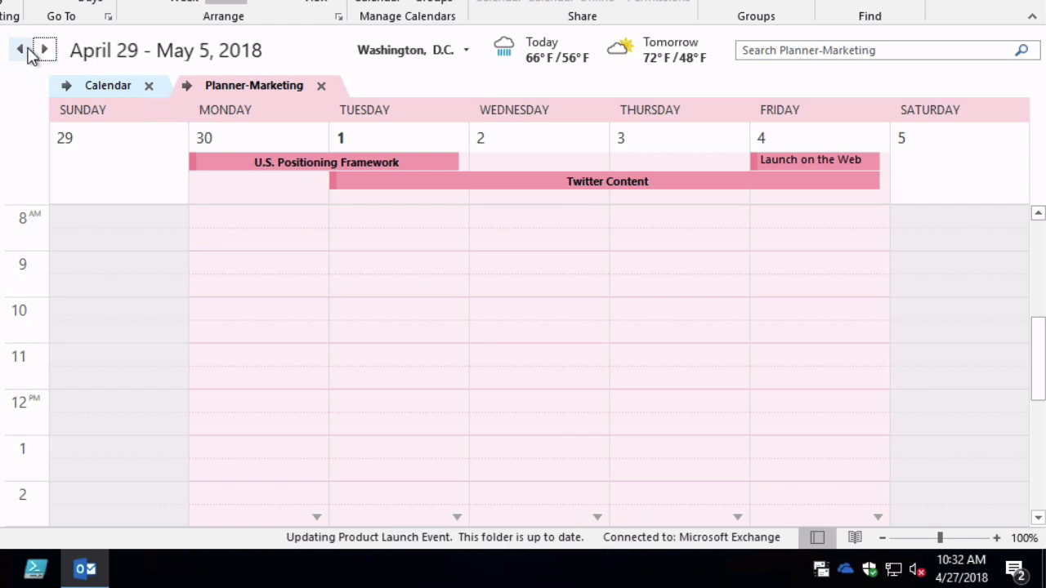
left_click(20, 49)
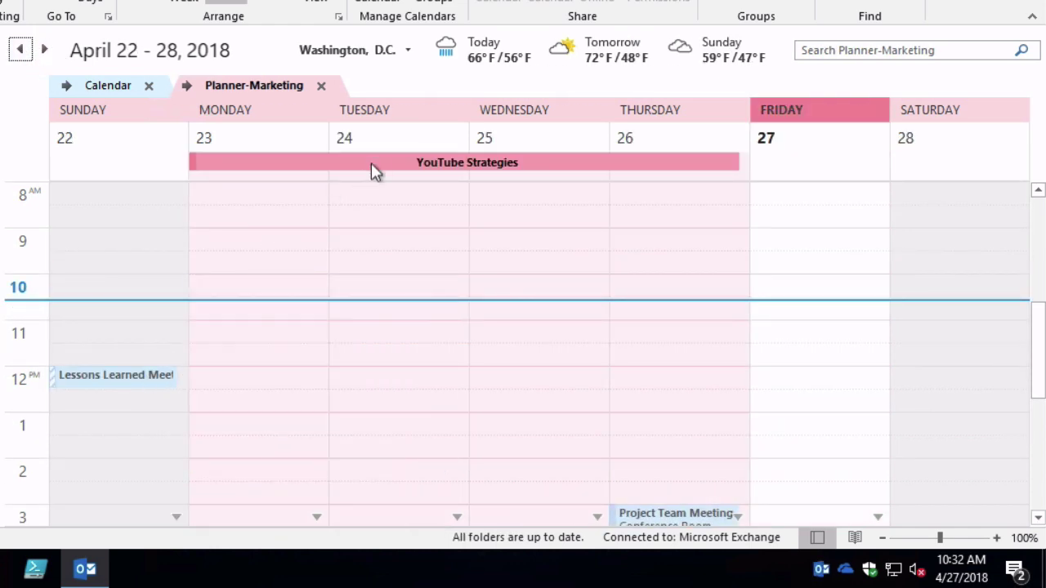
mouse_move(379, 163)
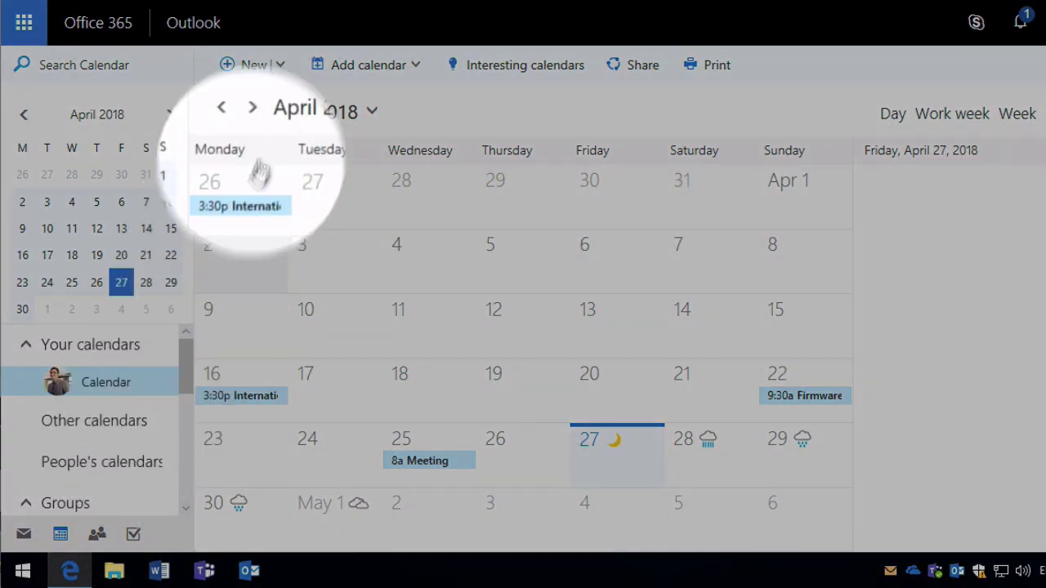
Step: Add an Internet calendar from the pasted iCalendar link, named 'marketing', and save it
left_click(424, 72)
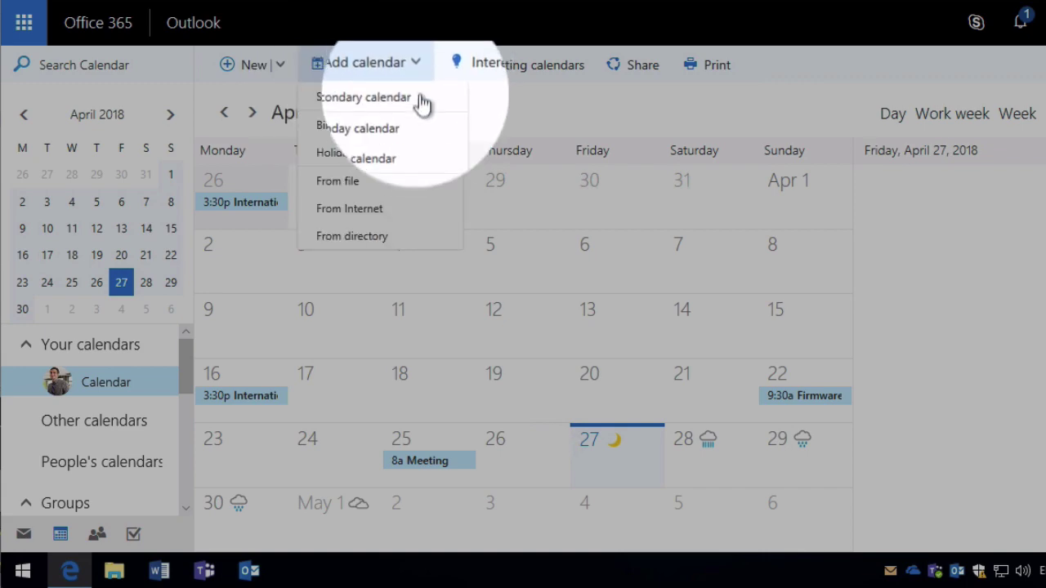
left_click(391, 213)
left_click(644, 237)
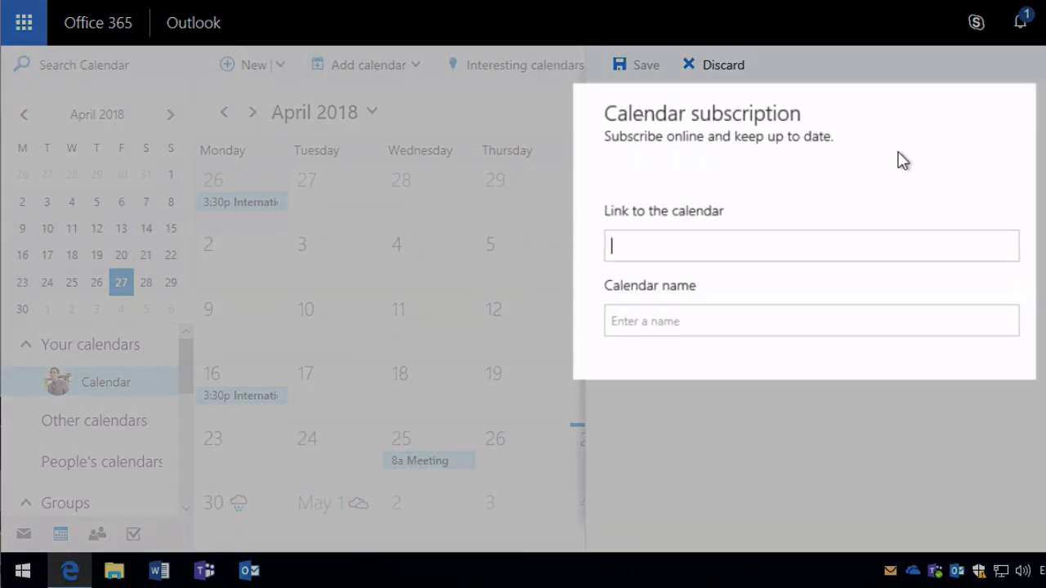
key("ctrl+v")
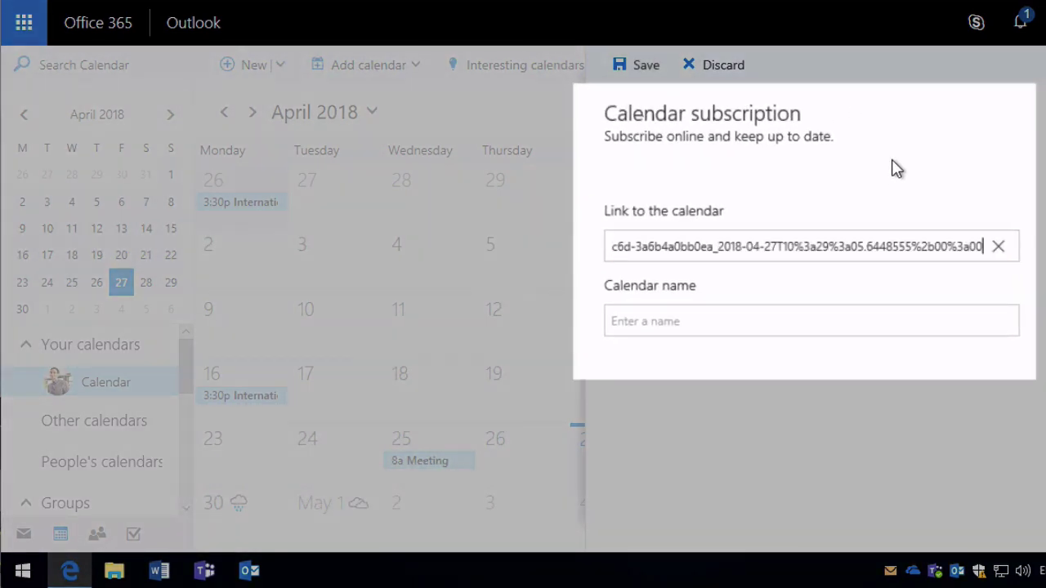
left_click(693, 320)
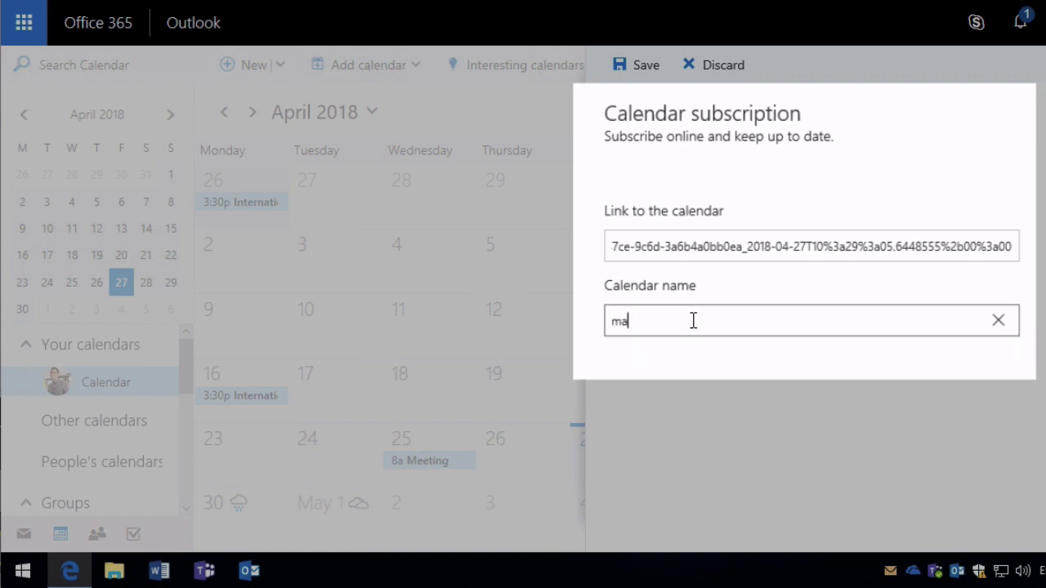
type("marketing")
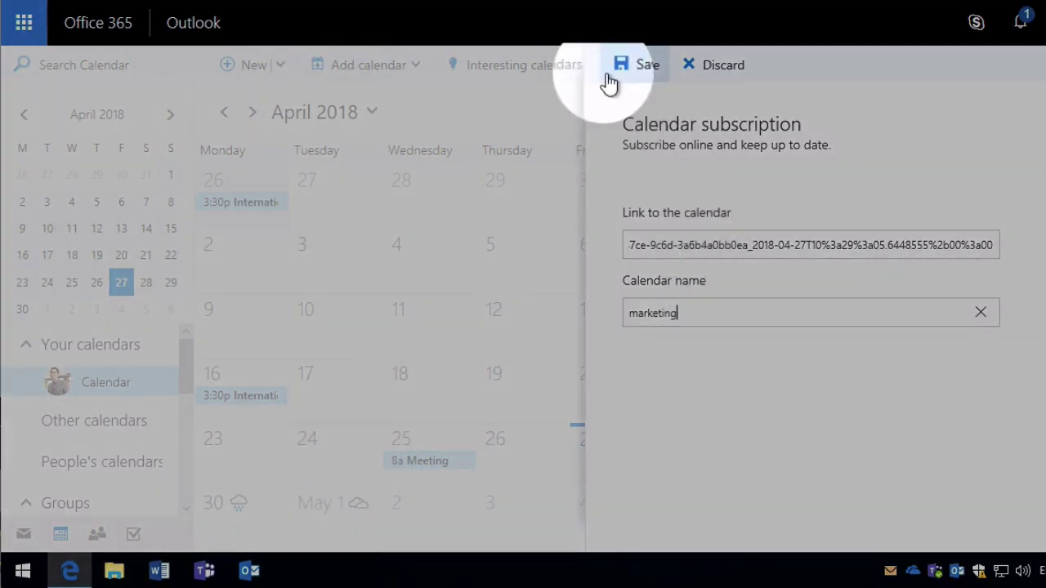
left_click(622, 66)
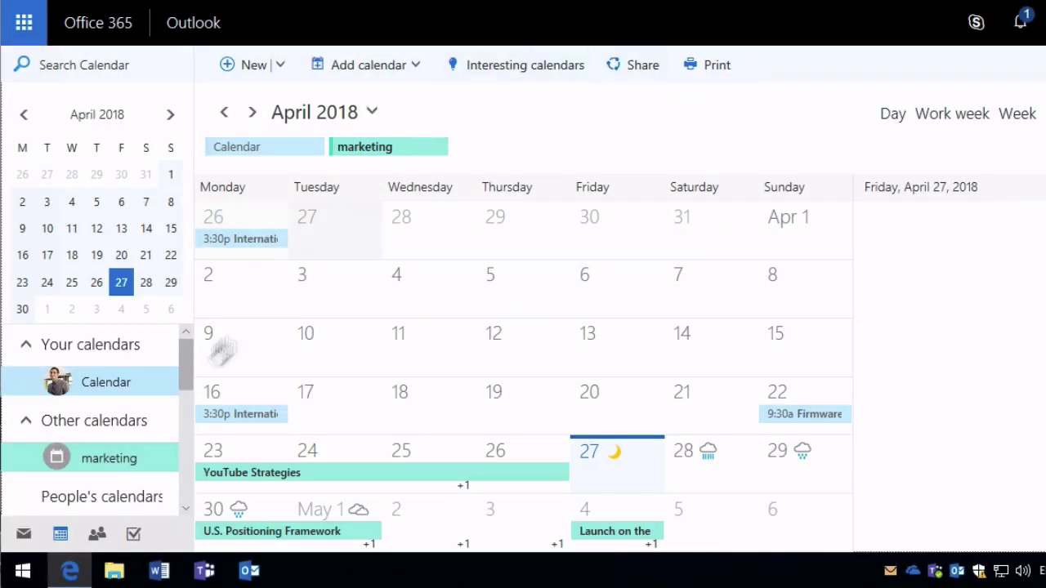
left_click(89, 461)
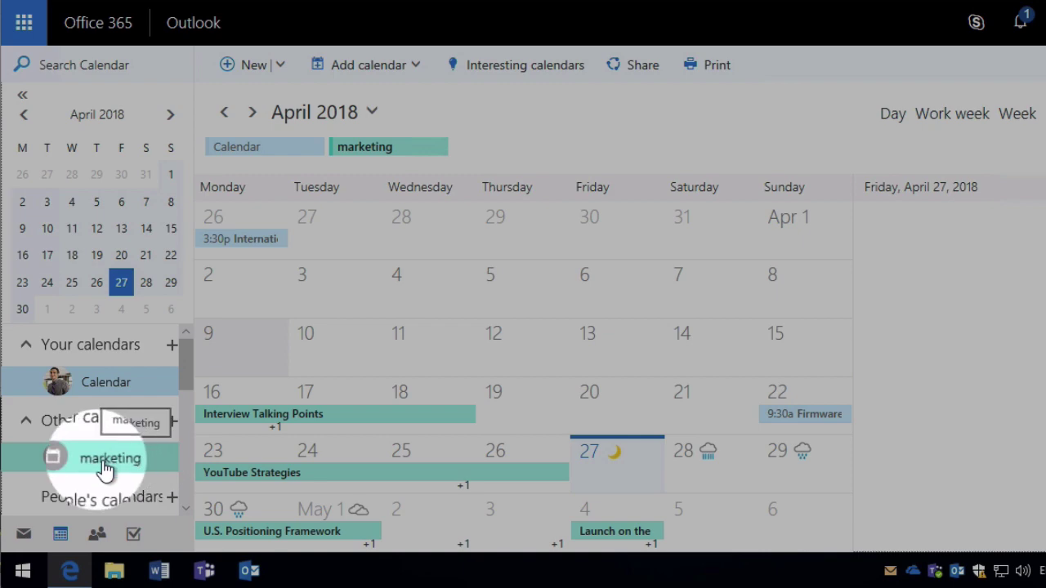
right_click(138, 464)
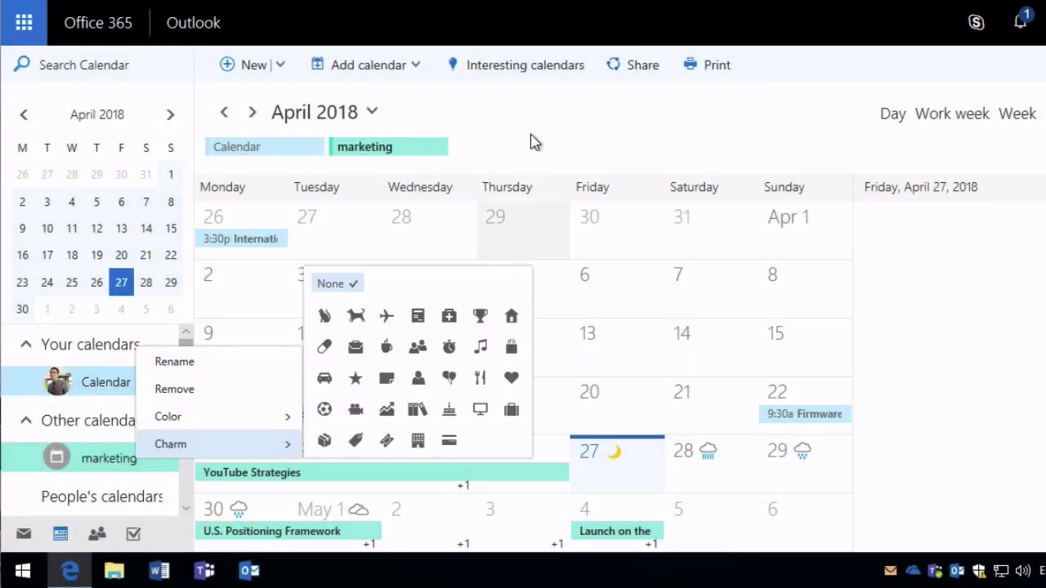
left_click(490, 166)
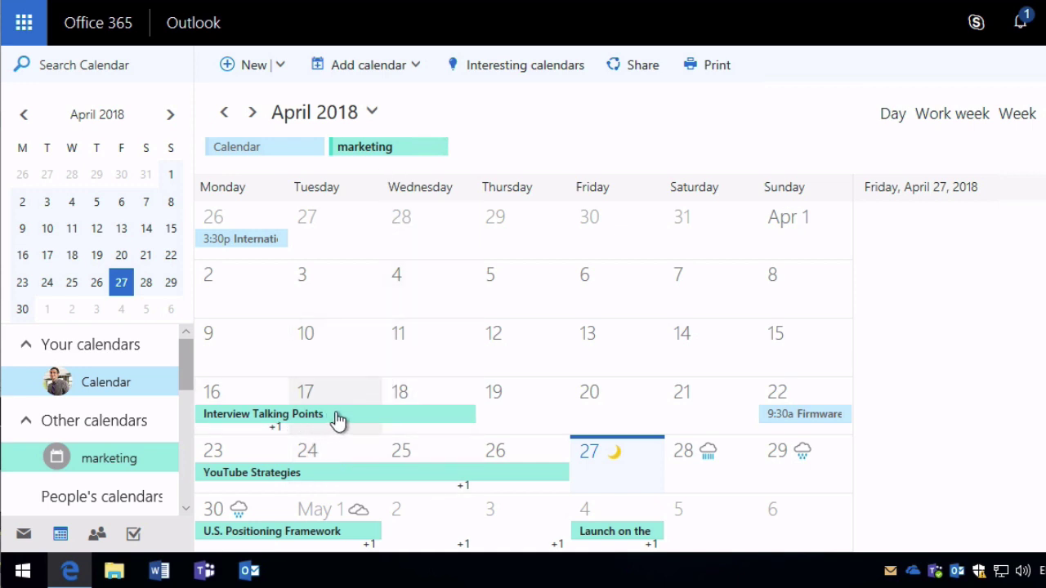
Step: In desktop Outlook, turn on the marketing calendar and overlay it on Calendar
left_click(252, 573)
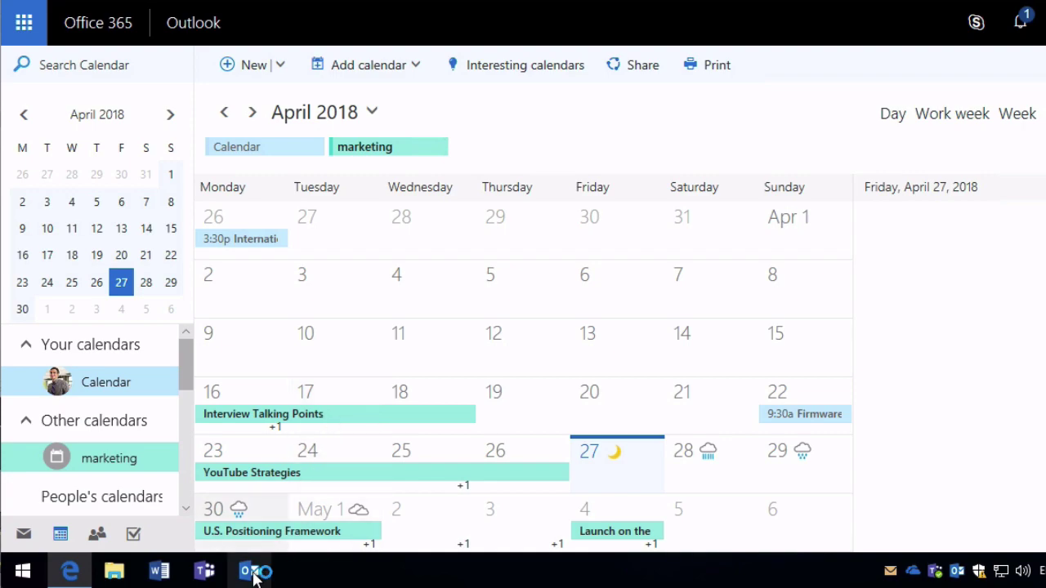
left_click(250, 572)
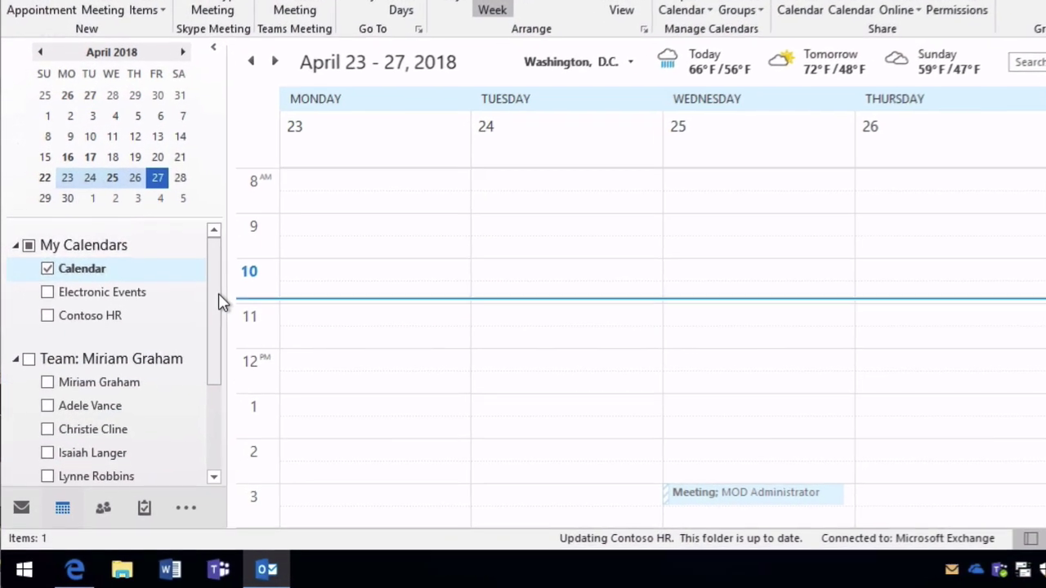
left_click_drag(219, 300, 219, 448)
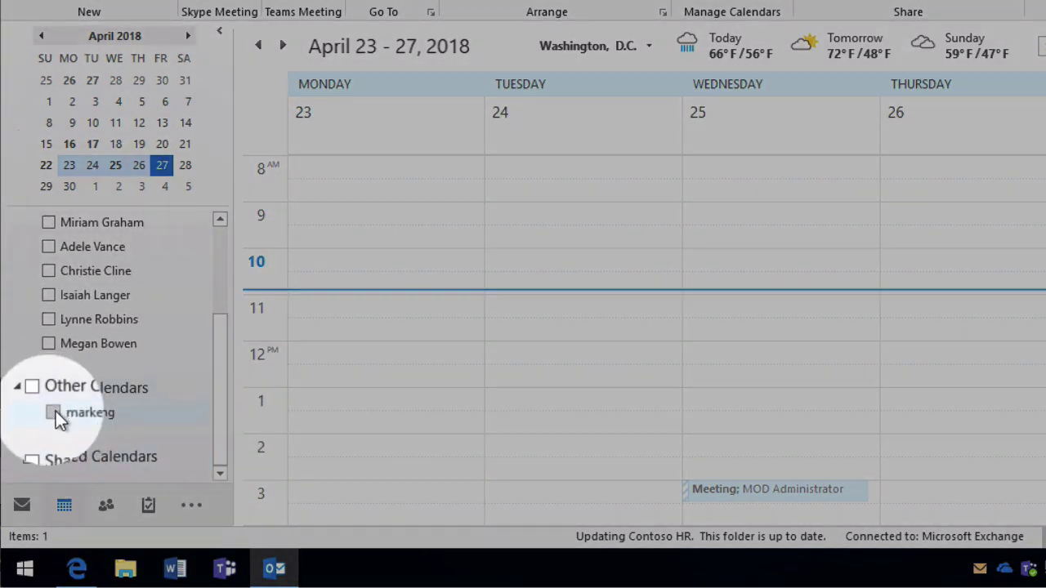
left_click(53, 413)
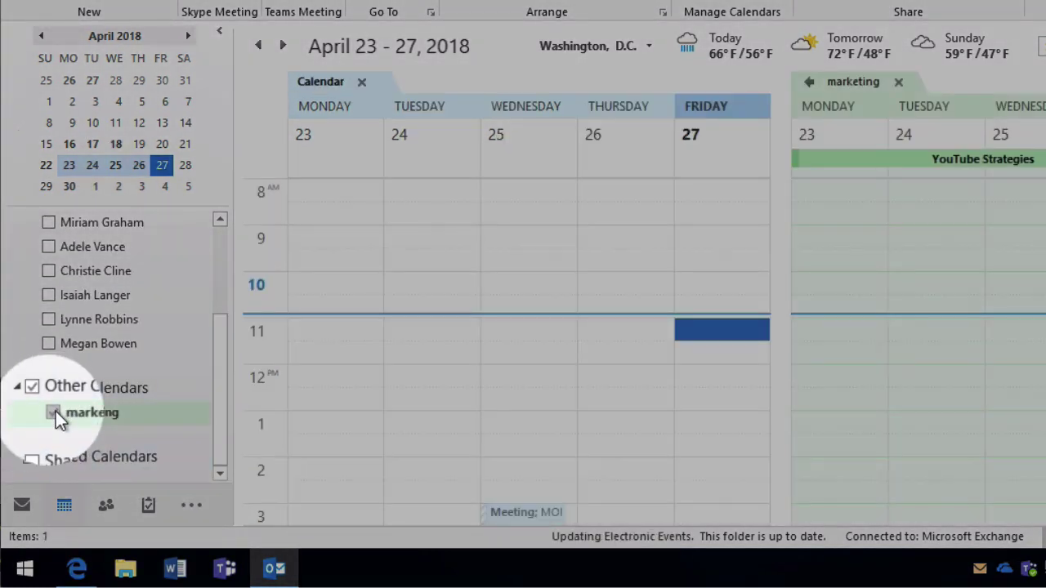
left_click(809, 83)
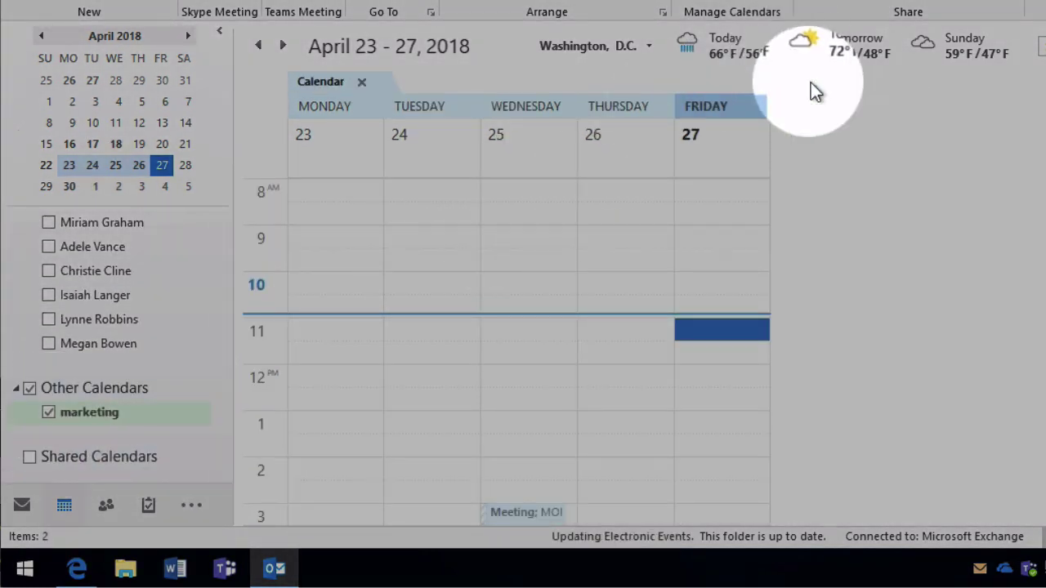